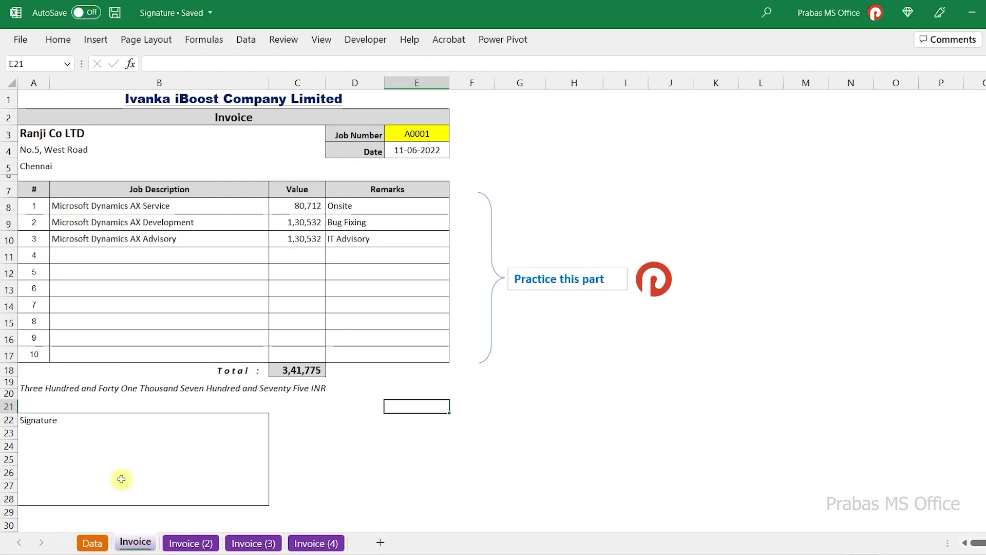
- Select the invoice table, then the Signature box area on the Invoice sheet
left_click_drag(53, 96, 348, 365)
left_click(348, 364)
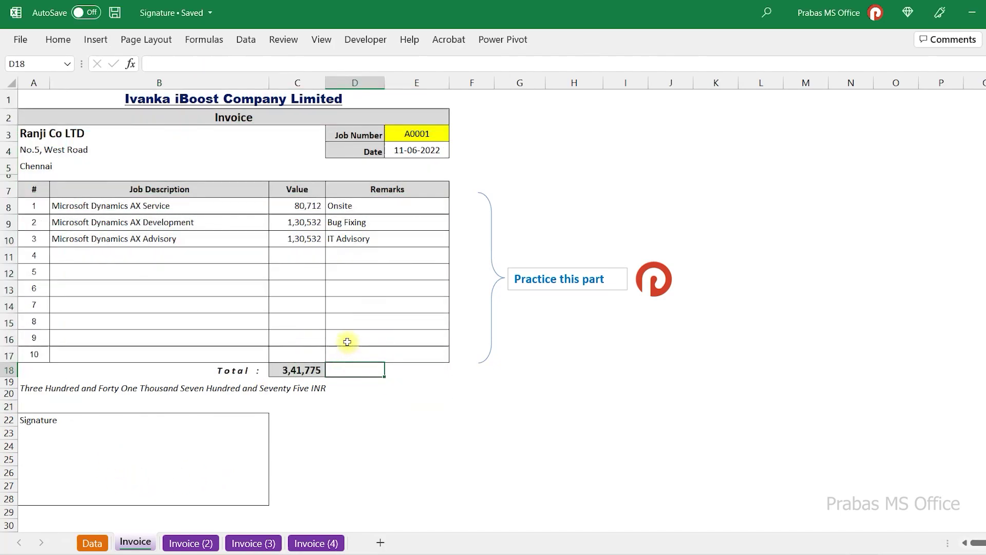
left_click(71, 441)
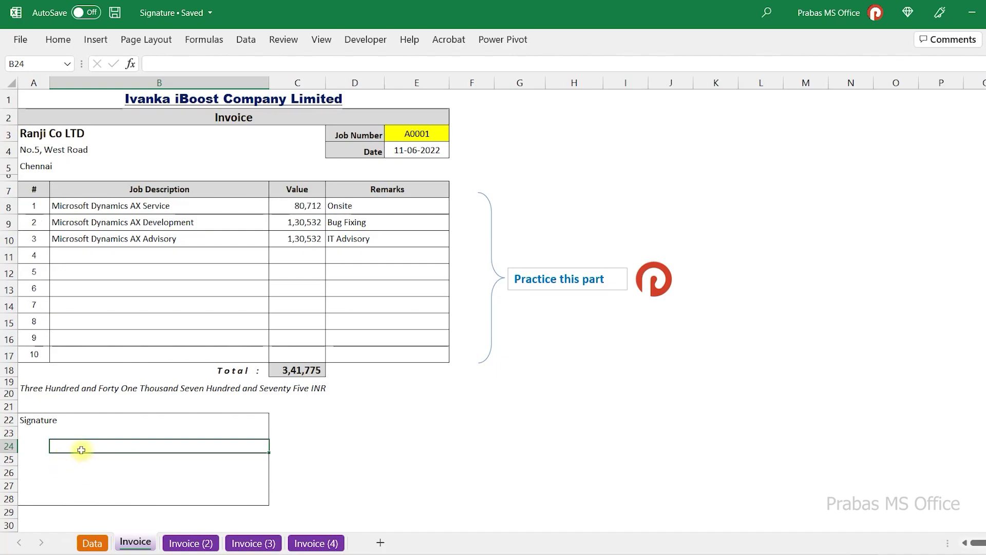
mouse_move(41, 421)
left_mouse_down()
mouse_move(97, 436)
mouse_move(176, 479)
mouse_move(179, 496)
left_mouse_up()
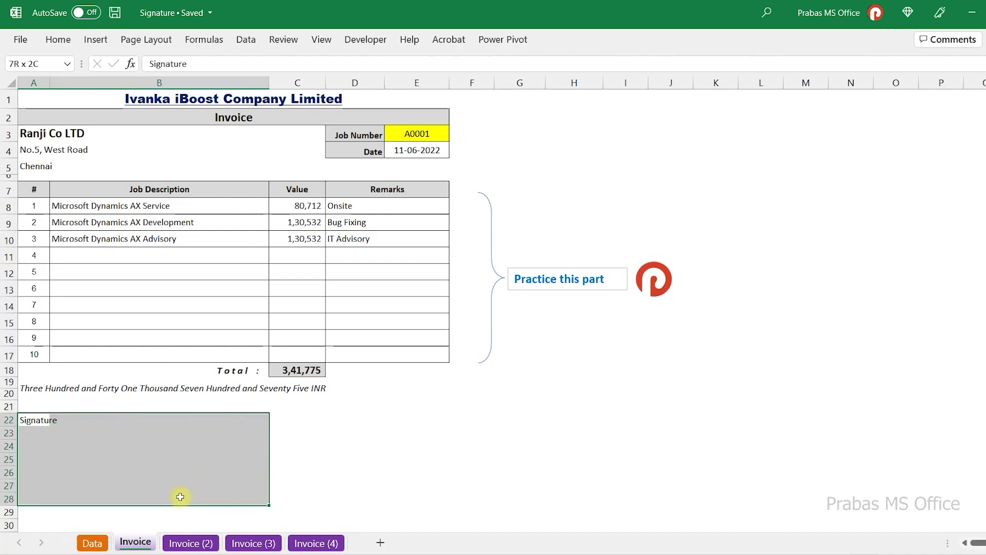
left_click(131, 460)
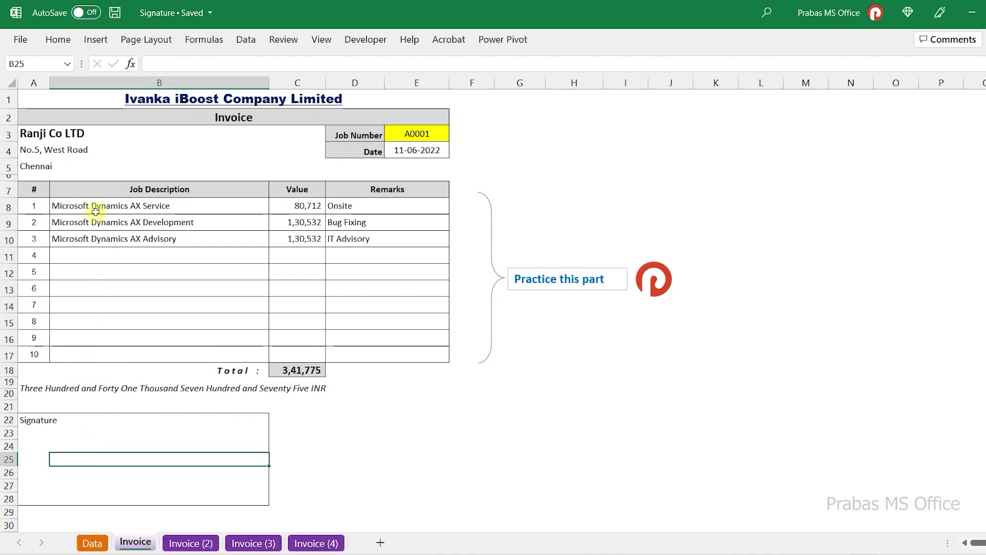
- Insert the handwritten signature image from this device and centre it in the Signature box
left_click(96, 39)
left_click(167, 84)
left_click(165, 135)
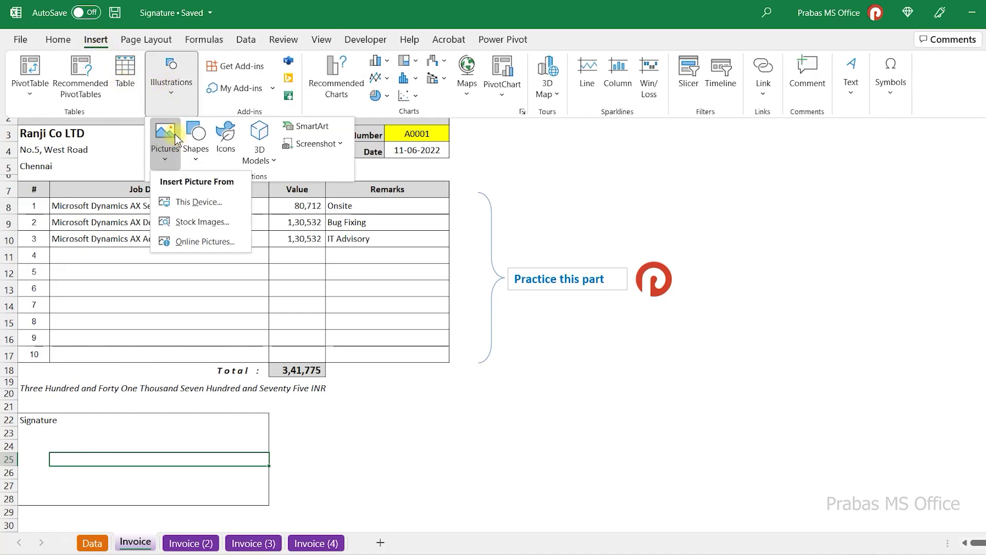
left_click(189, 202)
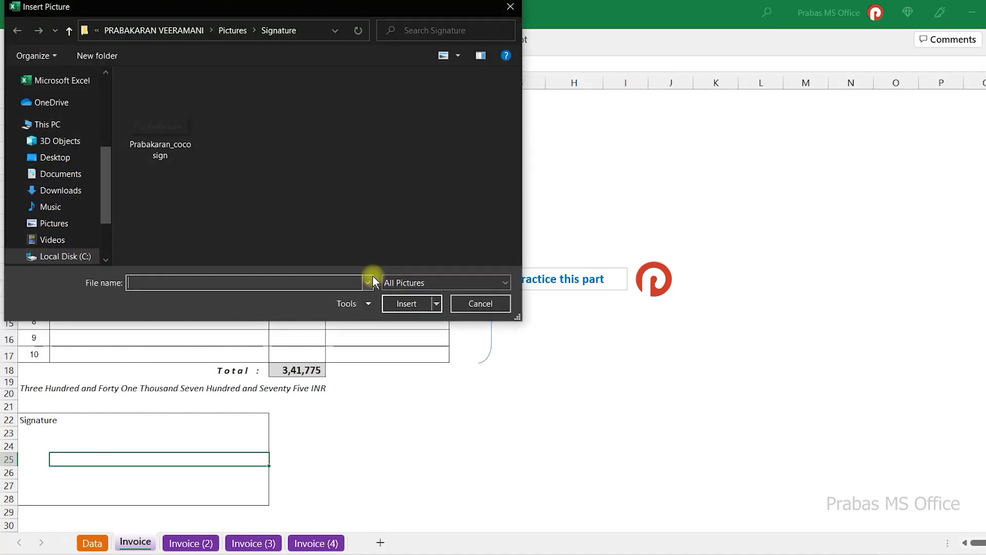
left_click(178, 144)
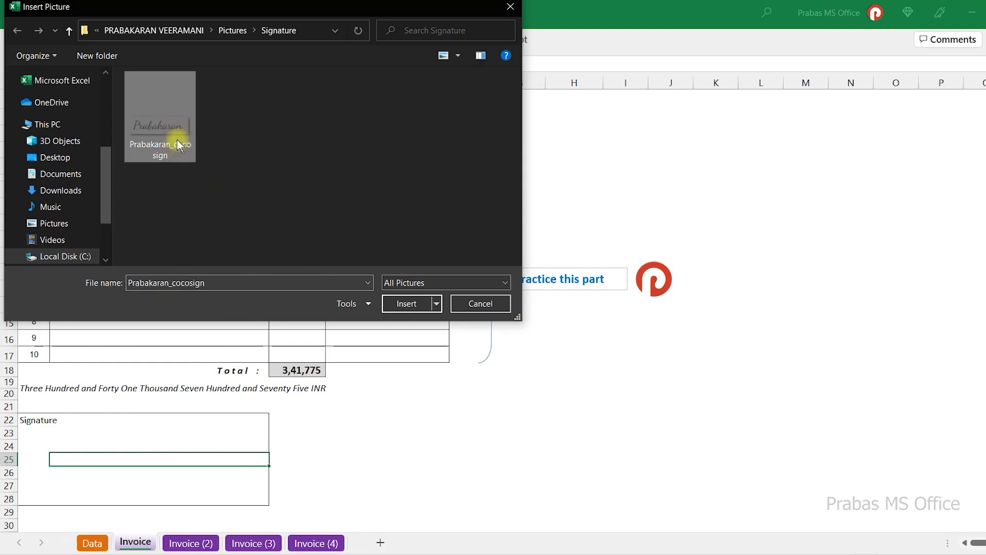
left_click(403, 303)
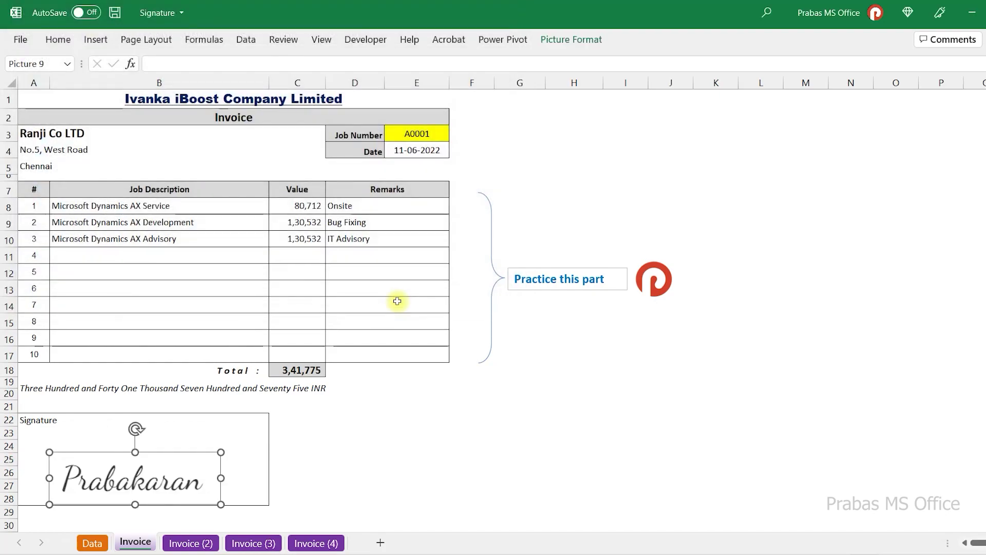
left_click_drag(145, 488, 170, 478)
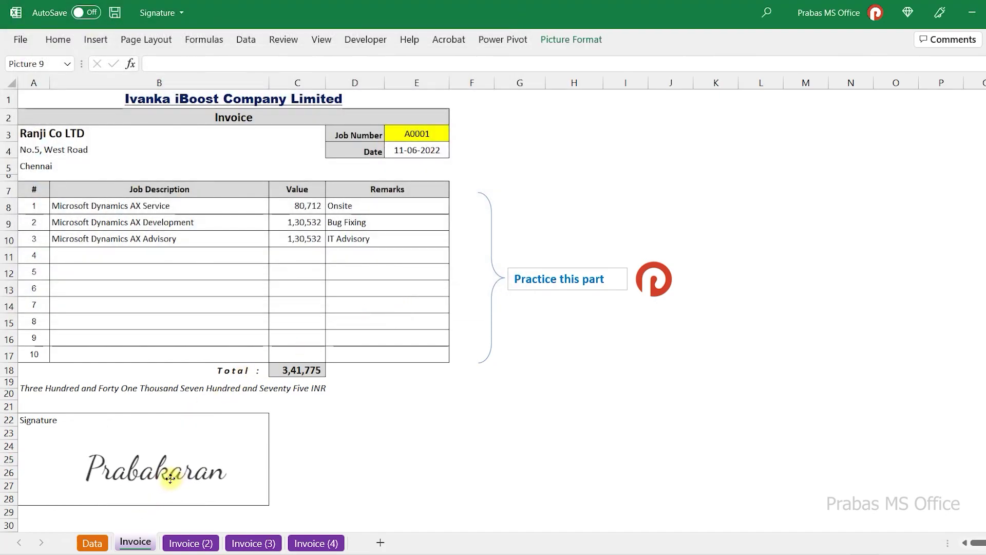
left_click(352, 441)
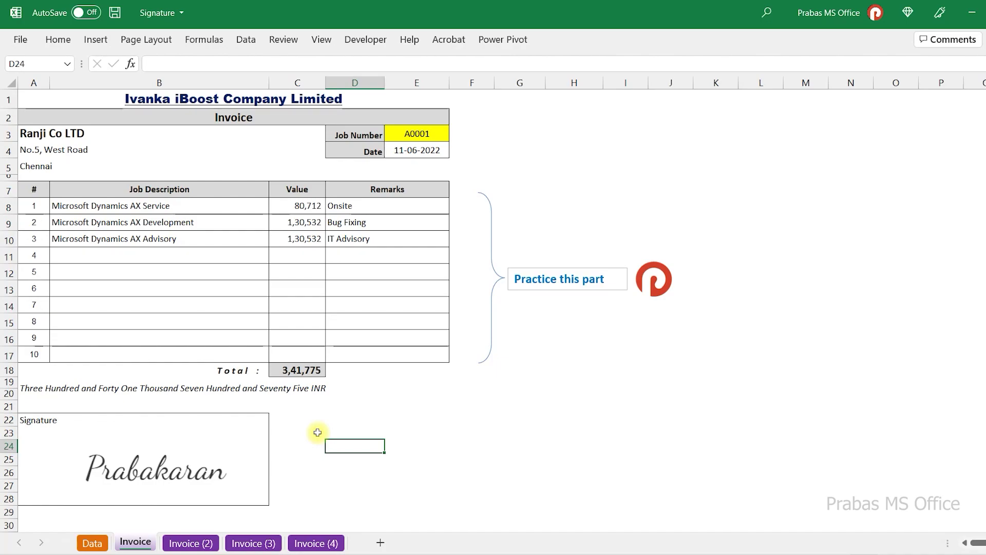
left_click(192, 542)
- On Invoice (2), start adding an invisible digital signature via File > Info > Protect Workbook
left_click(336, 444)
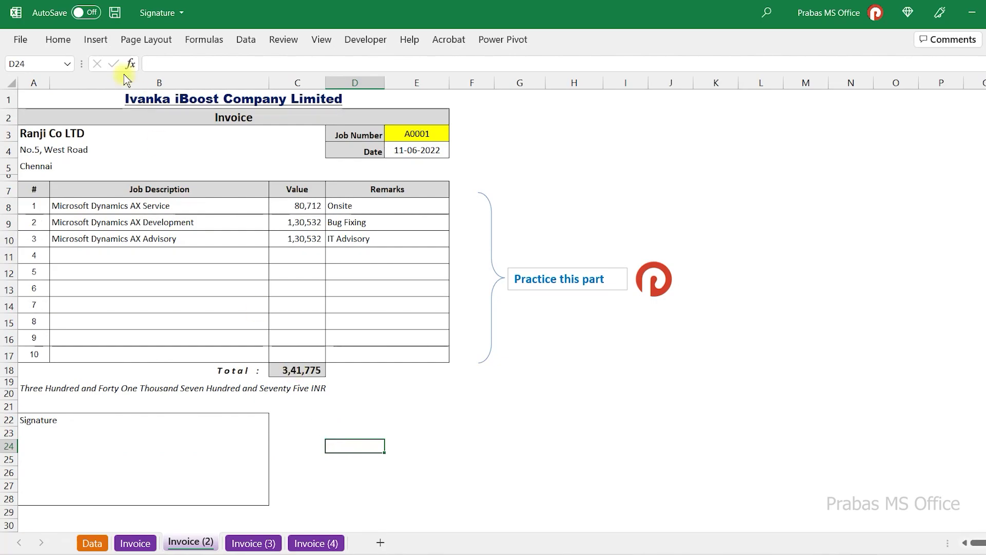
left_click(21, 40)
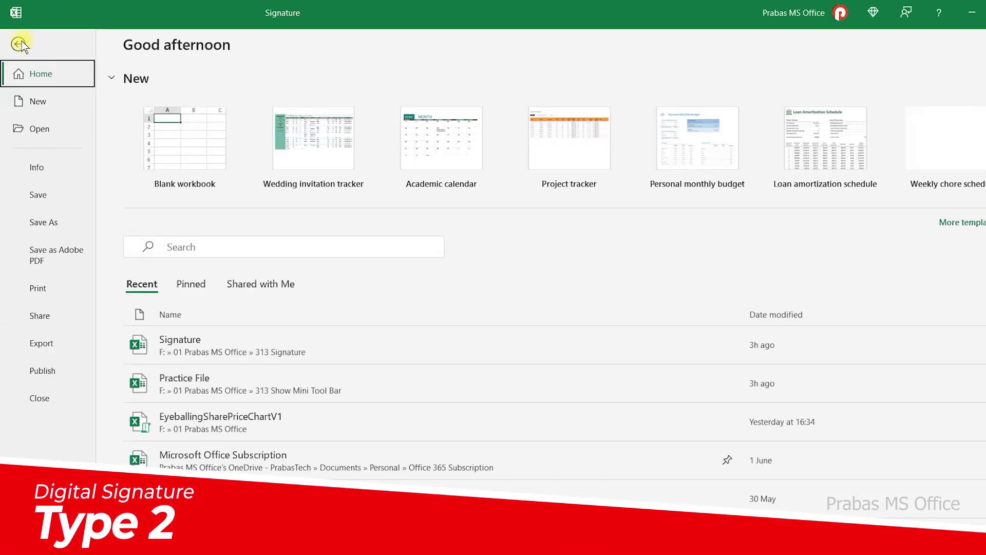
left_click(40, 163)
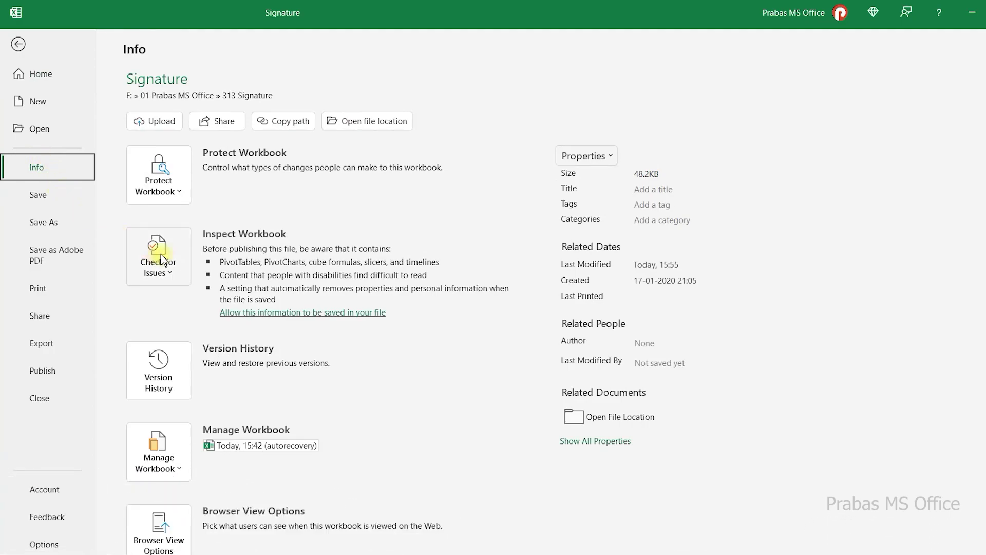
left_click(157, 192)
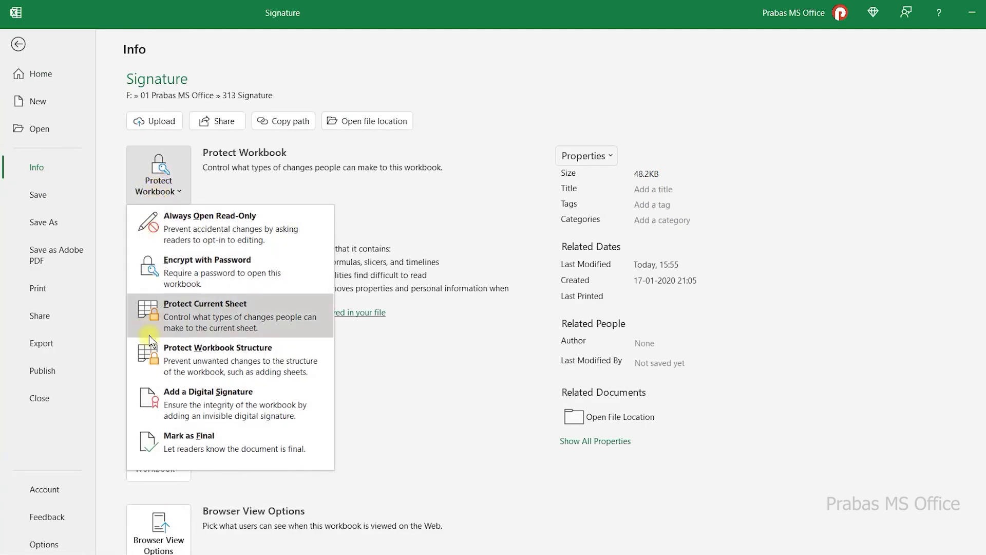
left_click(204, 398)
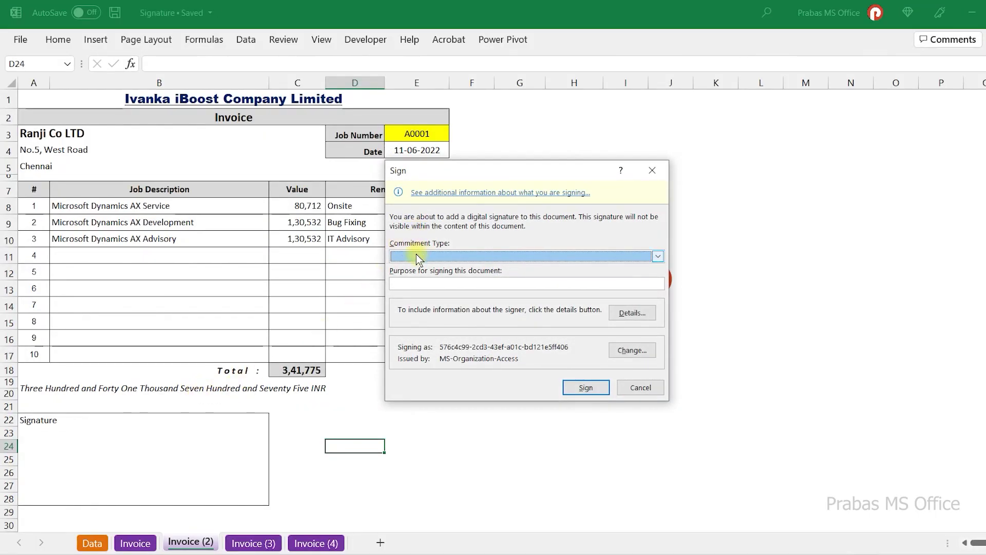
- Sign with commitment type 'Created and approved this document' and purpose 'Final', accepting the certificate
left_click(415, 259)
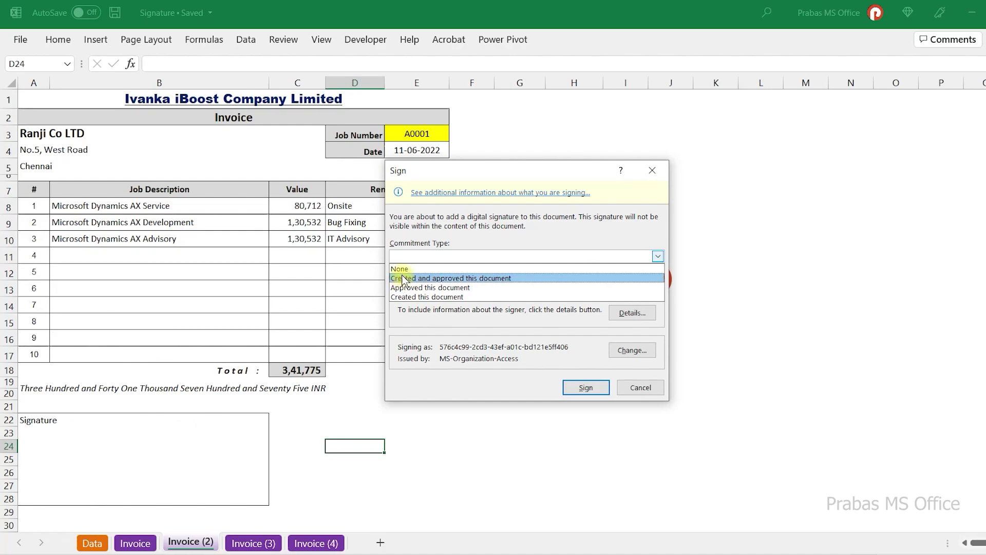
left_click(440, 279)
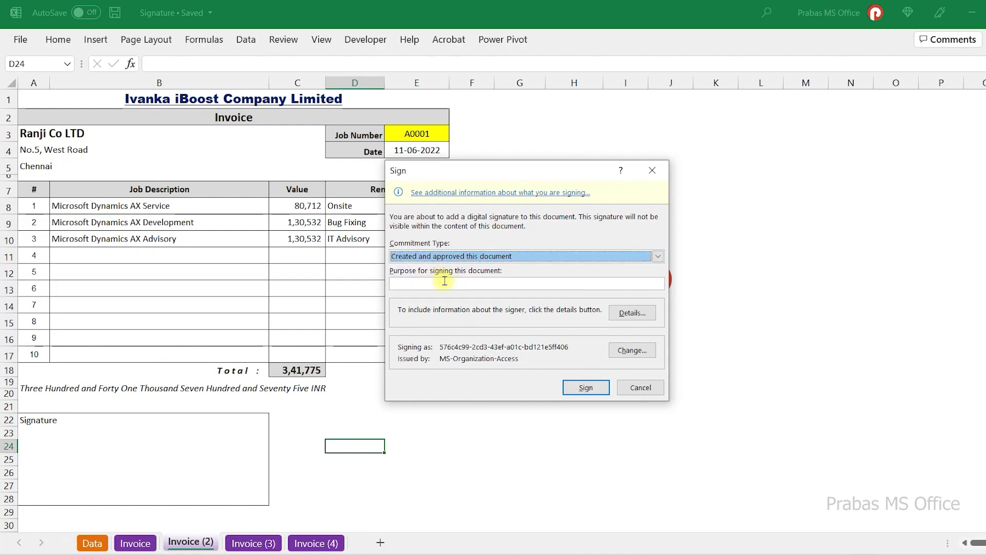
left_click(444, 280)
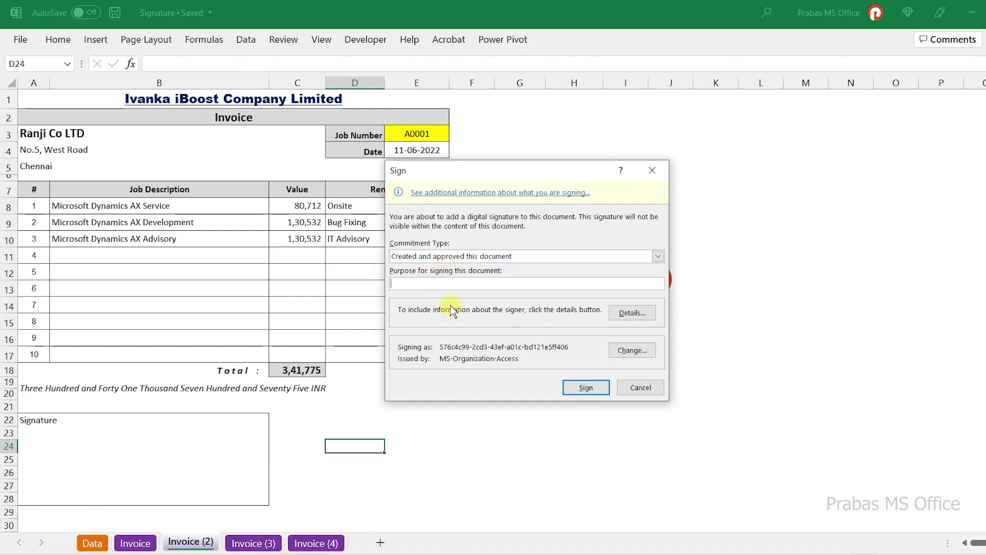
type("Final")
left_click(594, 390)
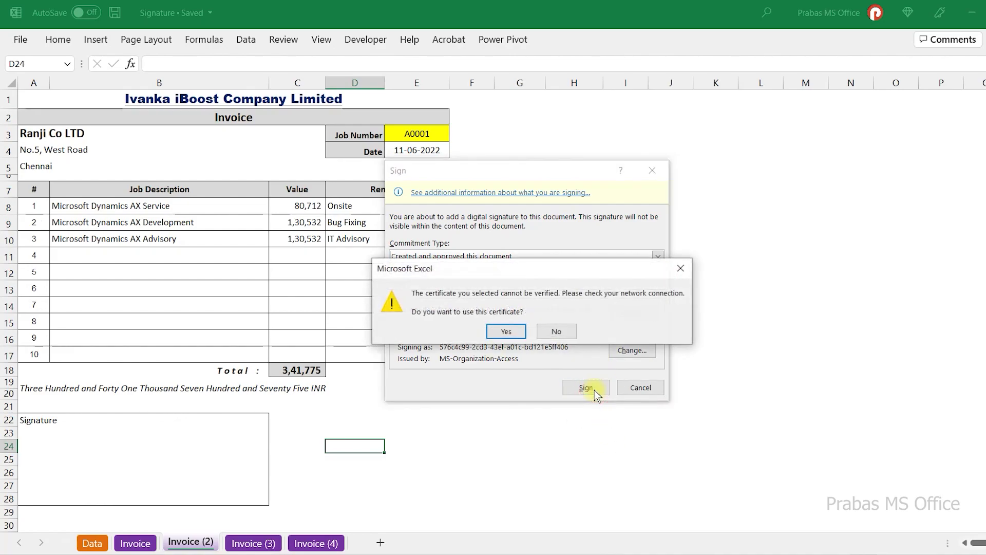
left_click(506, 333)
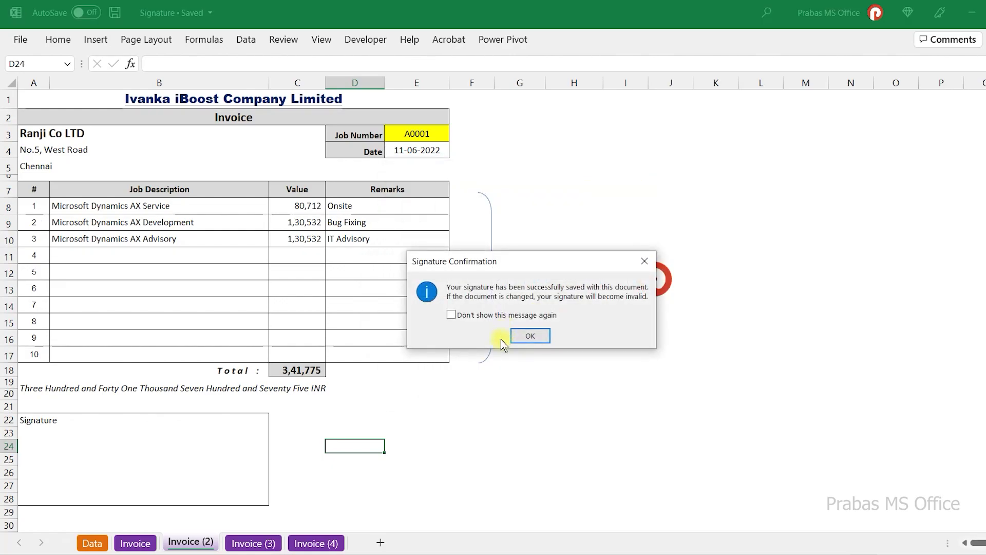
- Dismiss the signing confirmation, check the read-only sheet's signature status, and go to Invoice (3)
left_click(530, 336)
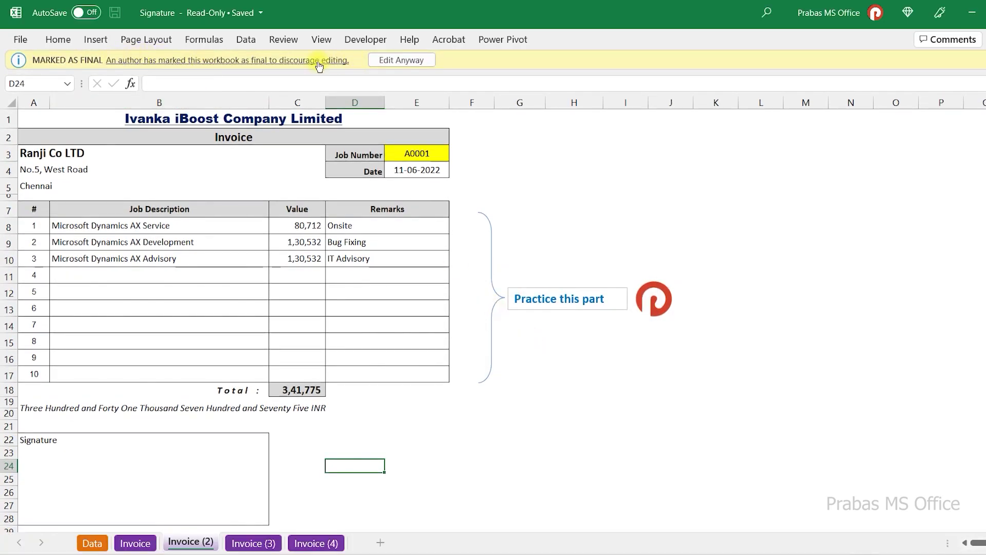
left_click(391, 449)
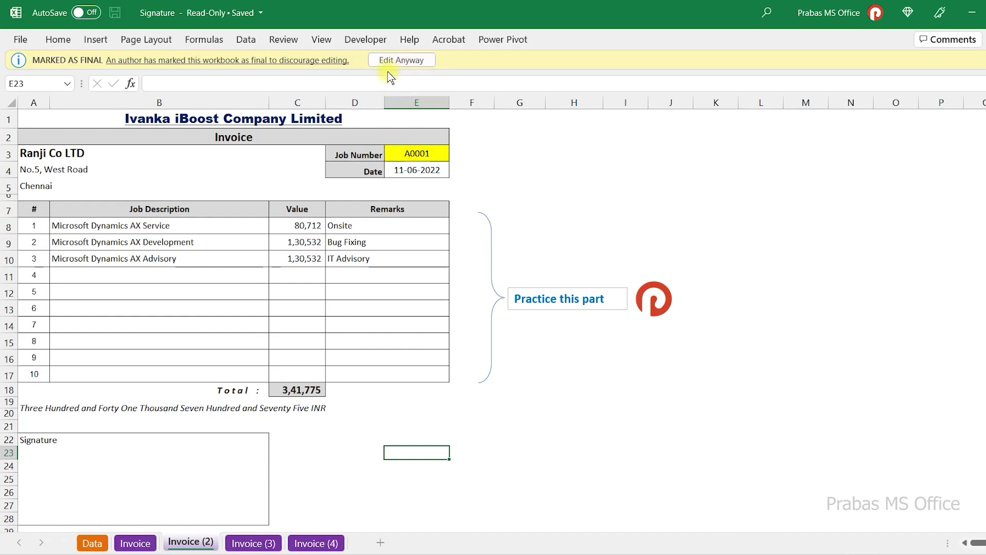
left_click(415, 306)
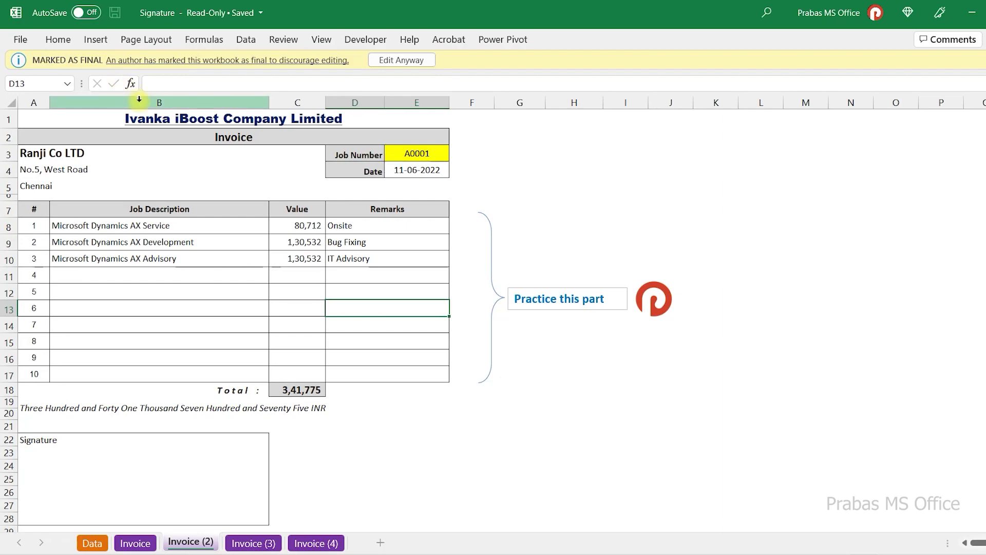
left_click(322, 61)
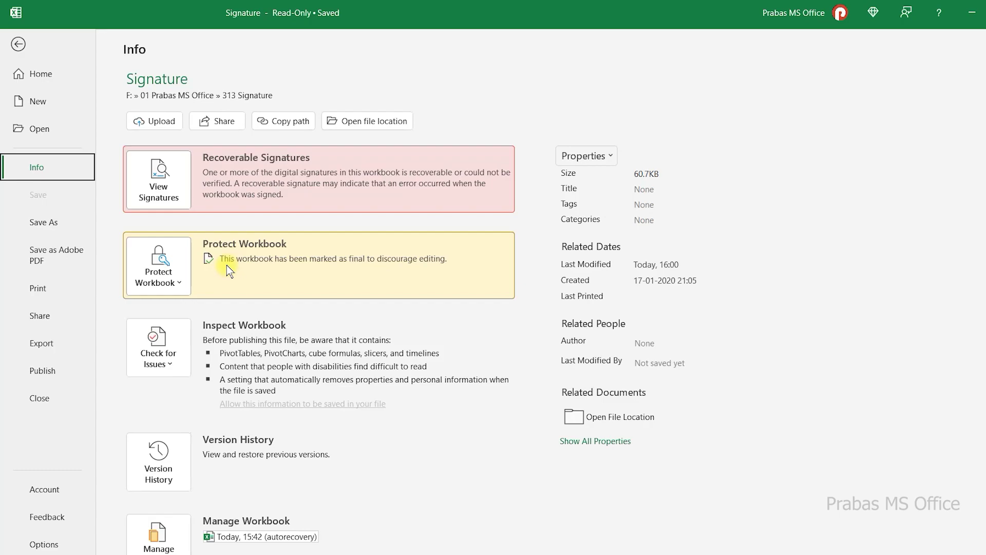
key("Escape")
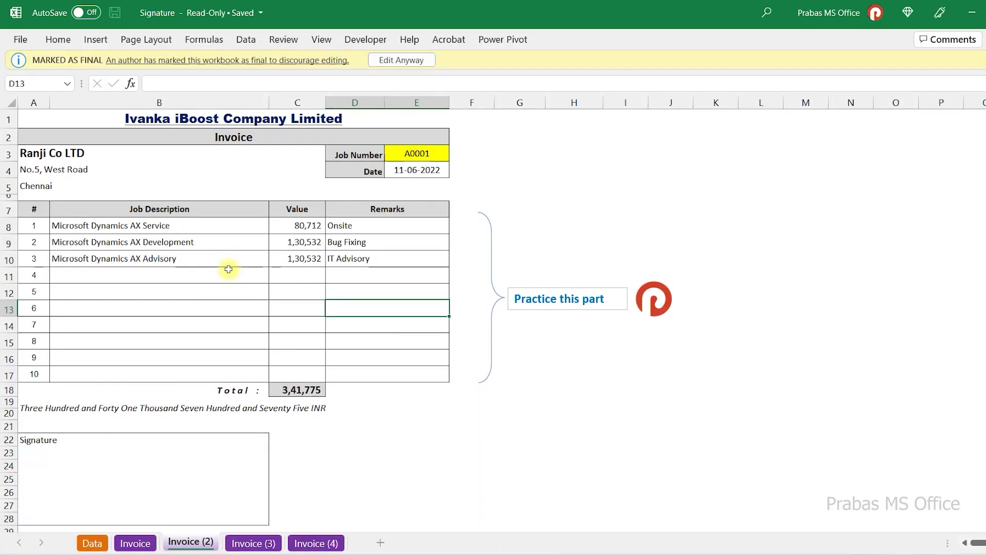
left_click(252, 542)
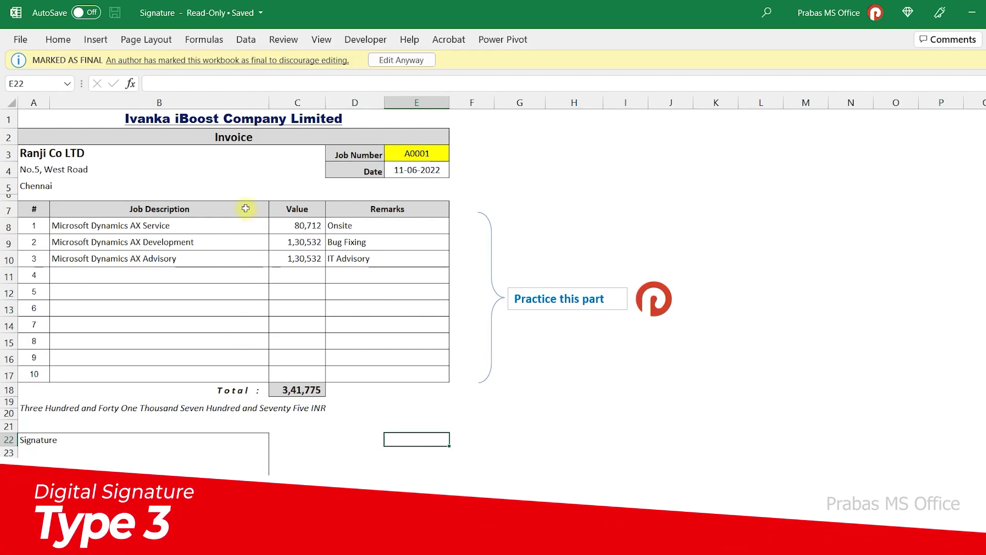
- Edit the final workbook anyway, removing its signatures, and select cell G21
left_click(405, 61)
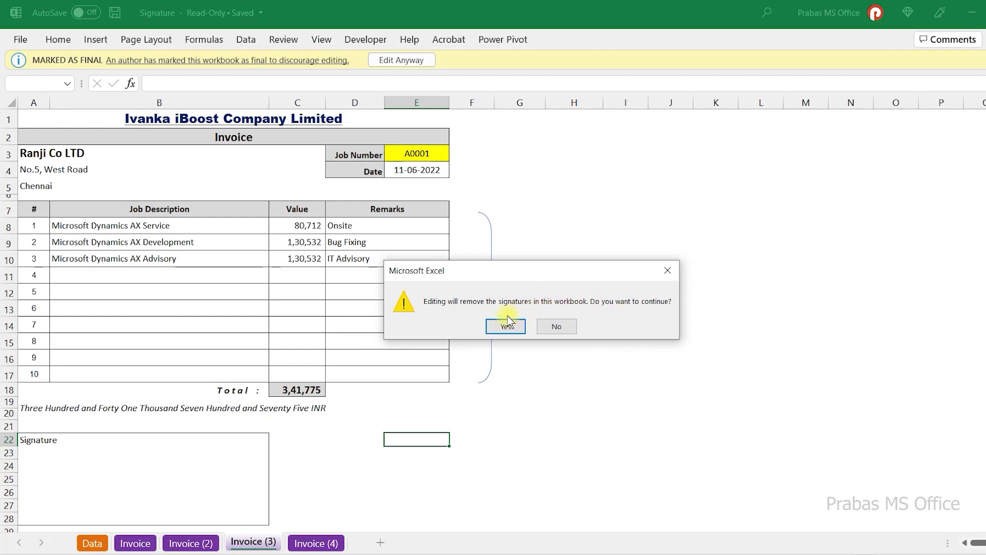
left_click(504, 325)
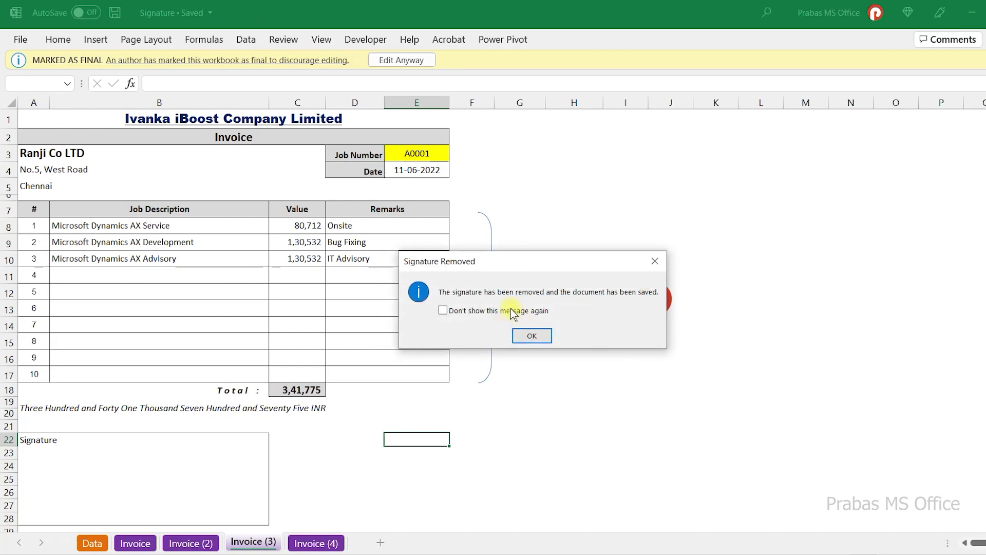
left_click(528, 335)
left_click(517, 402)
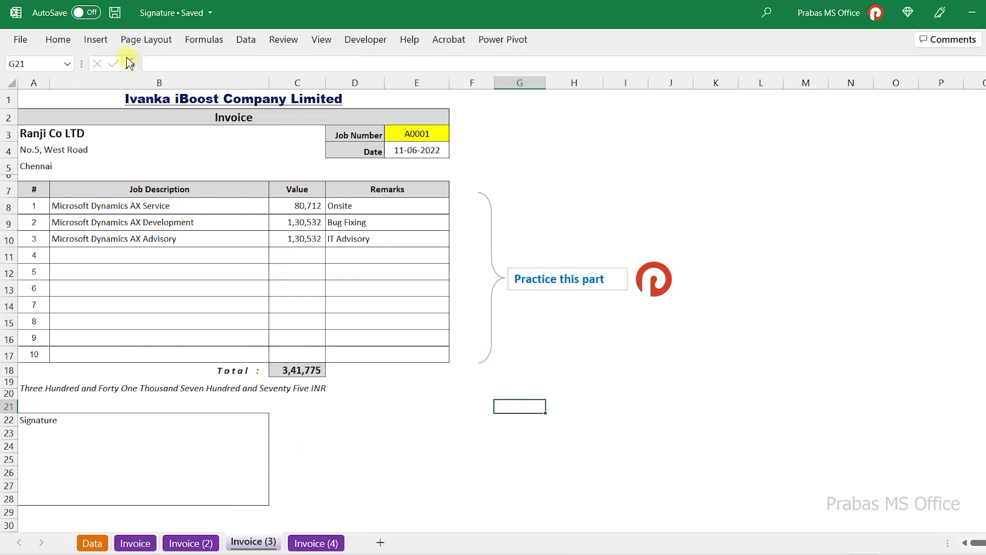
- Insert an Office signature line with the signer's name, title Teacher, and the signer's e-mail
left_click(96, 41)
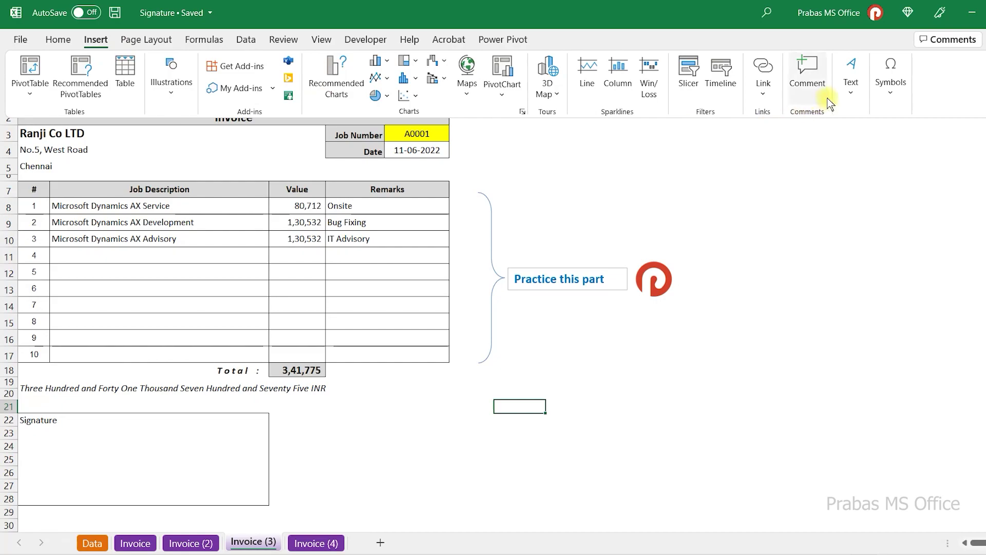
left_click(842, 92)
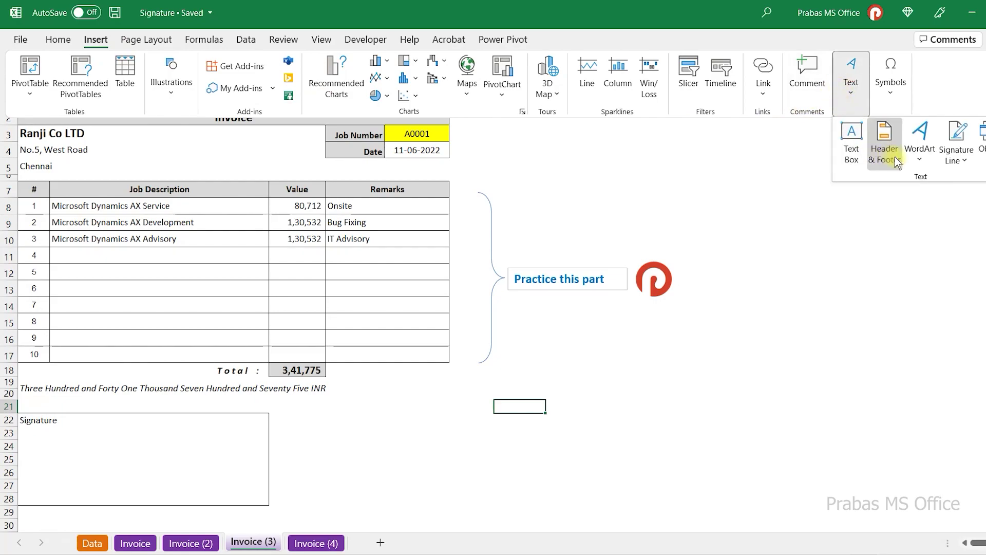
left_click(957, 157)
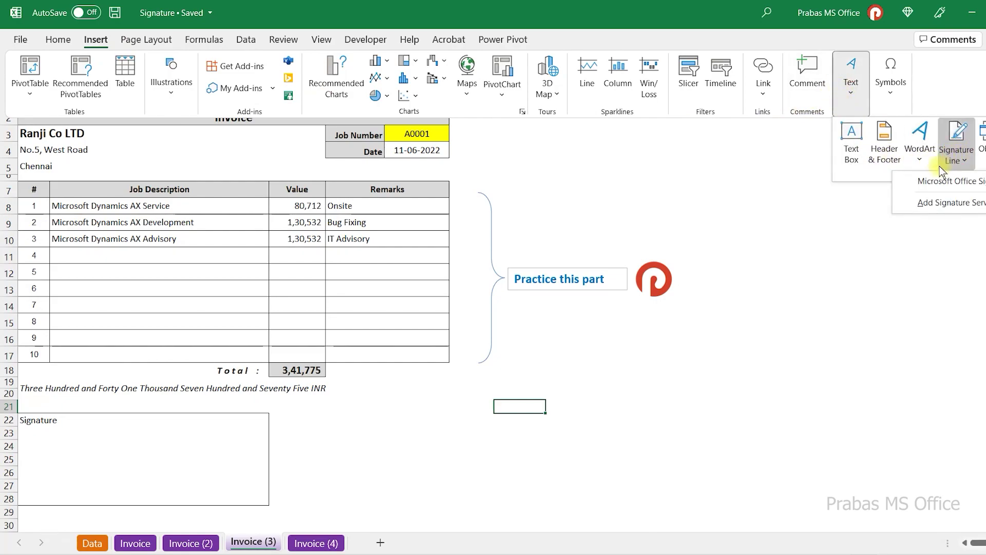
left_click(949, 185)
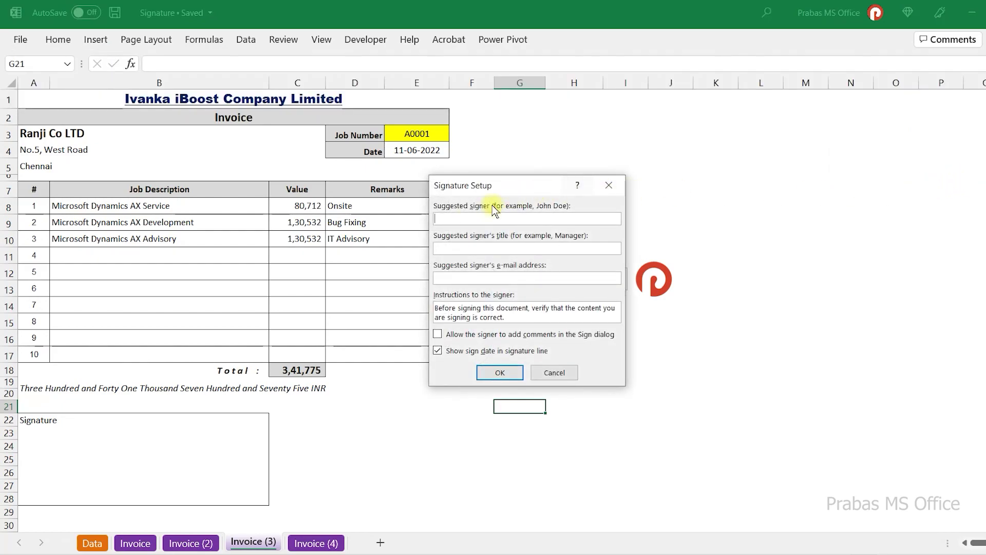
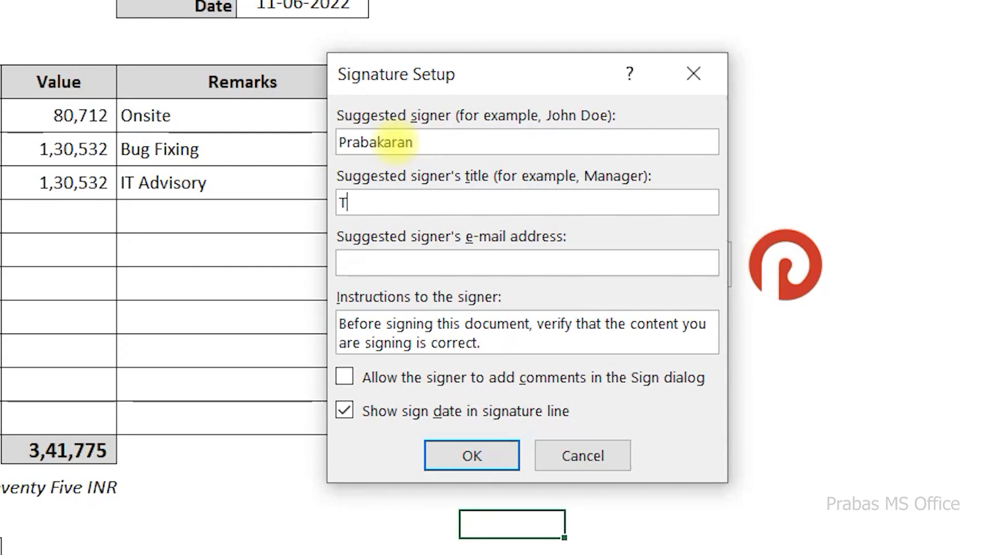
key("Tab")
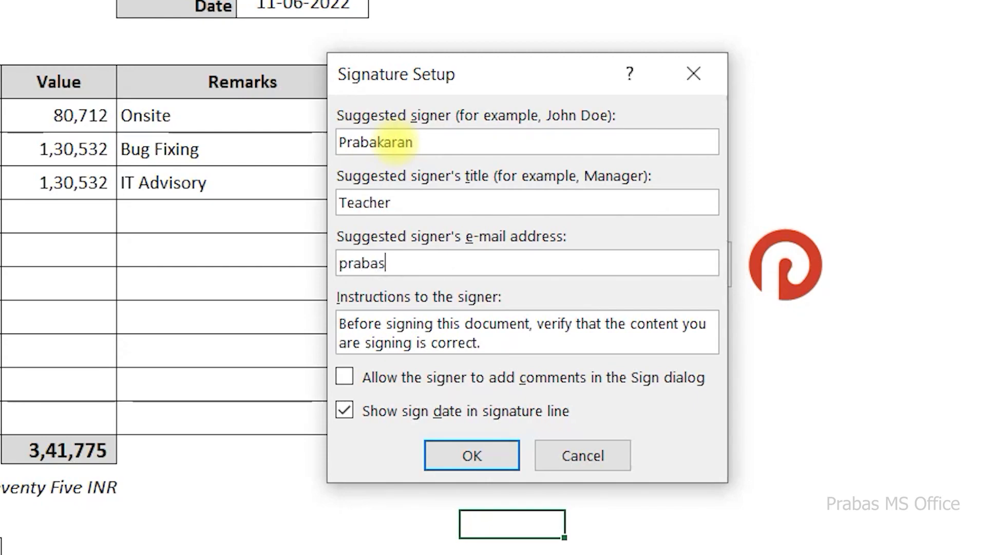
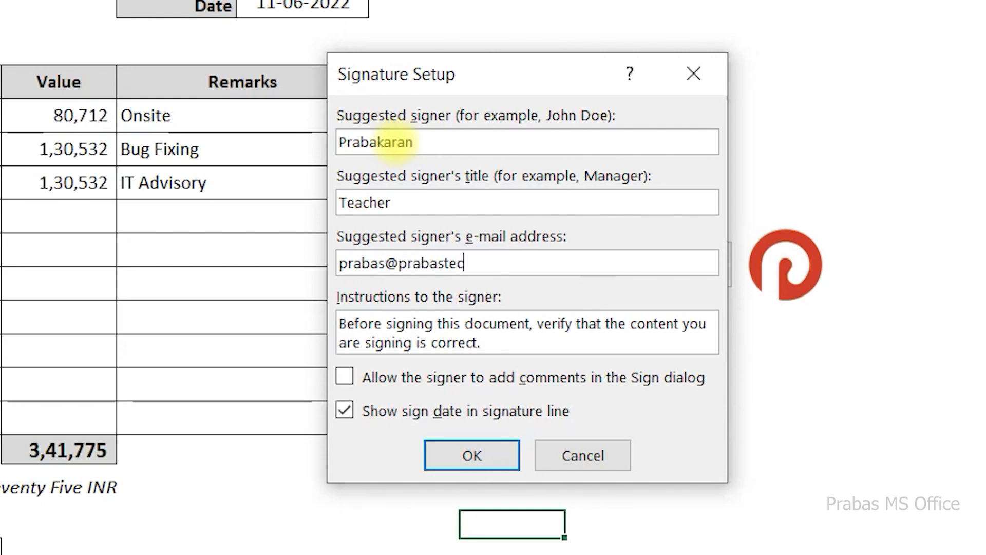
key("Tab")
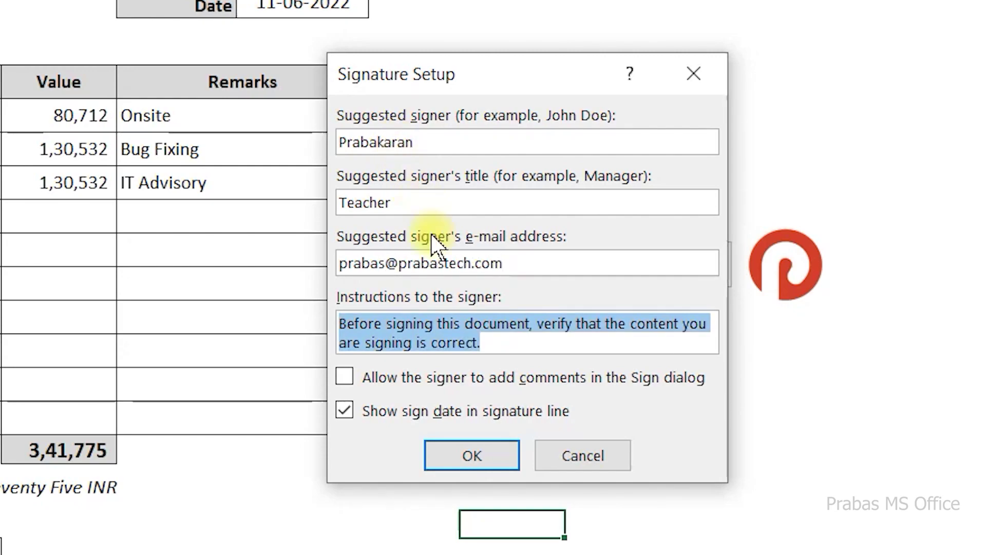
left_click(455, 454)
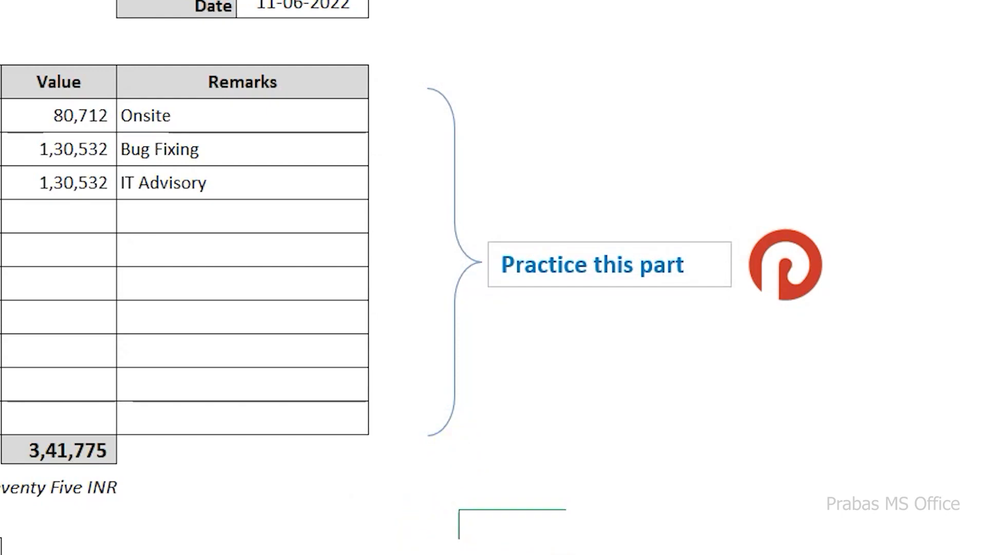
- Move the signature line into the Signature box and sign it using the handwritten signature image file
mouse_move(551, 553)
left_mouse_down()
mouse_move(535, 465)
mouse_move(483, 509)
left_mouse_up()
mouse_move(514, 400)
left_mouse_down()
mouse_move(482, 368)
mouse_move(173, 436)
mouse_move(115, 471)
mouse_move(135, 475)
left_mouse_up()
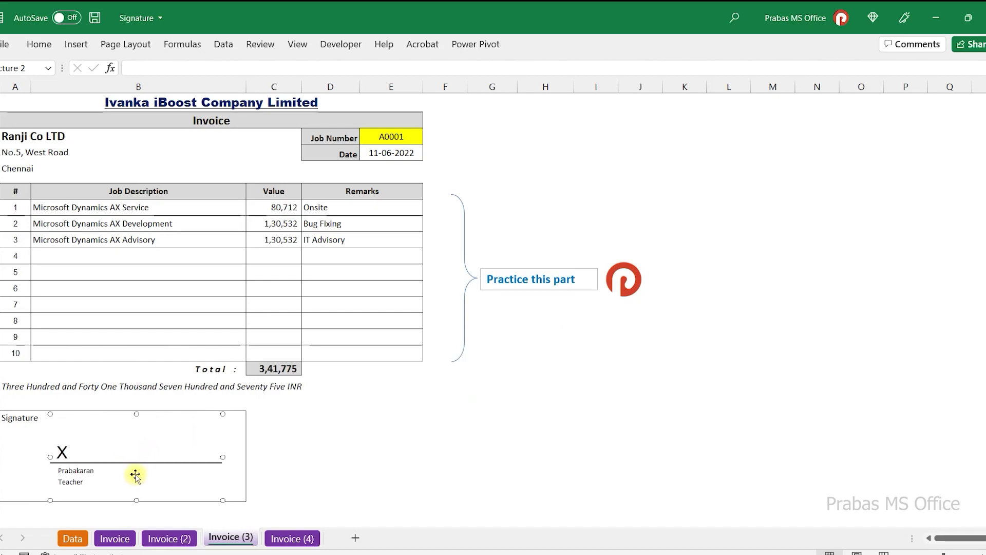
right_click(140, 458)
left_click(208, 288)
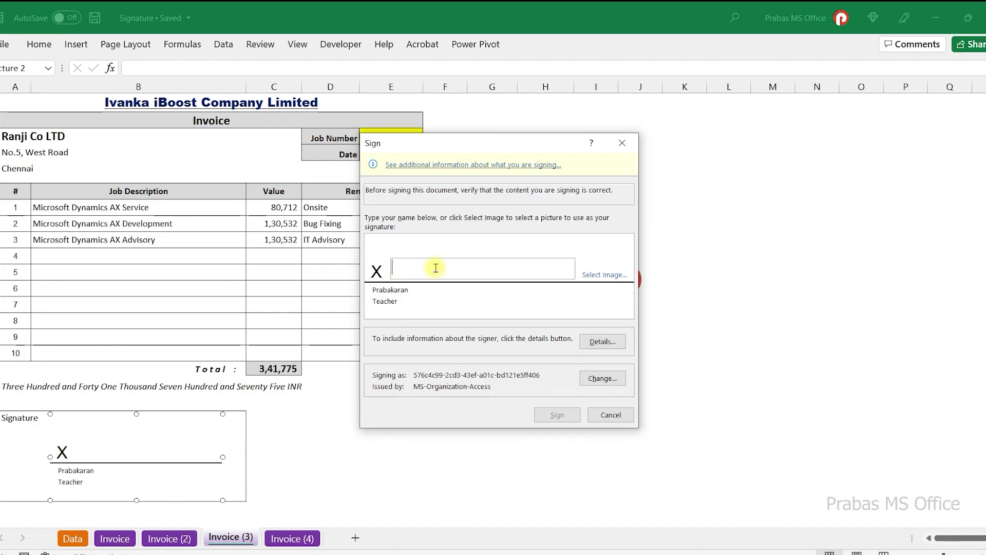
left_click(605, 275)
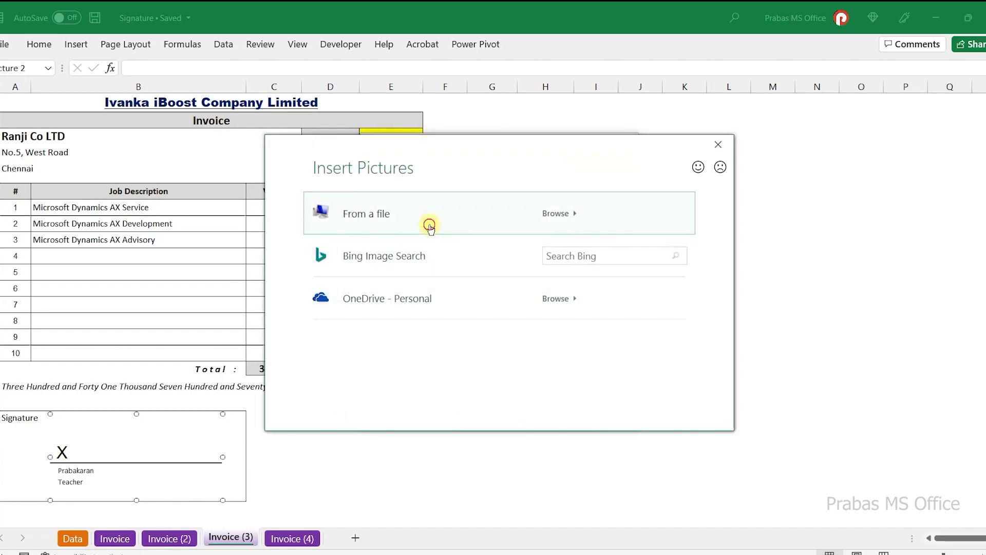
left_click(429, 219)
left_click(502, 289)
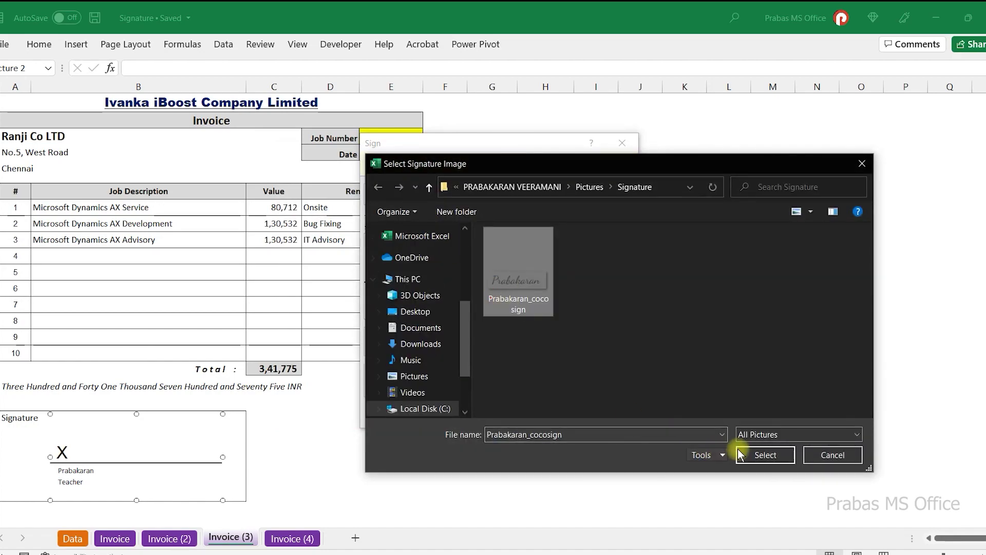
left_click(762, 454)
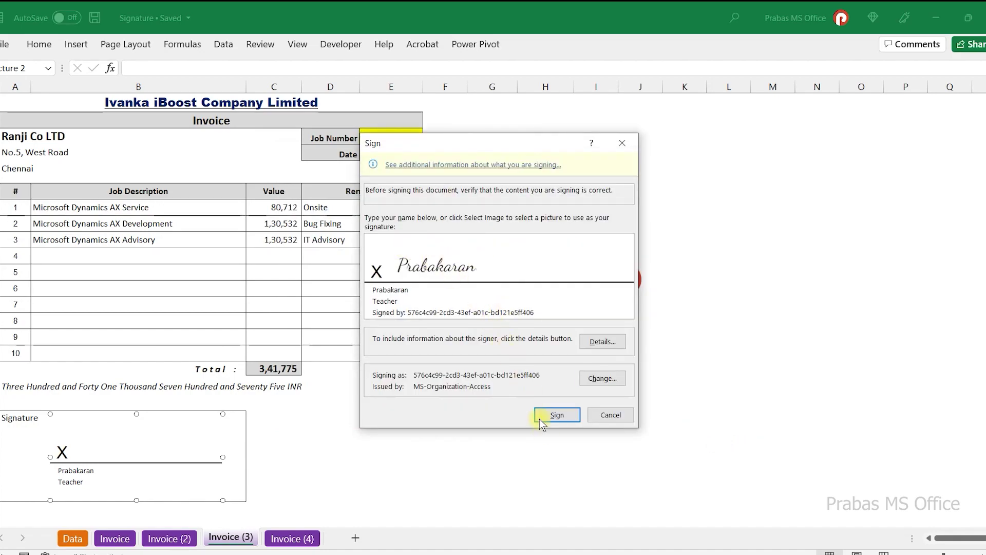
left_click(559, 414)
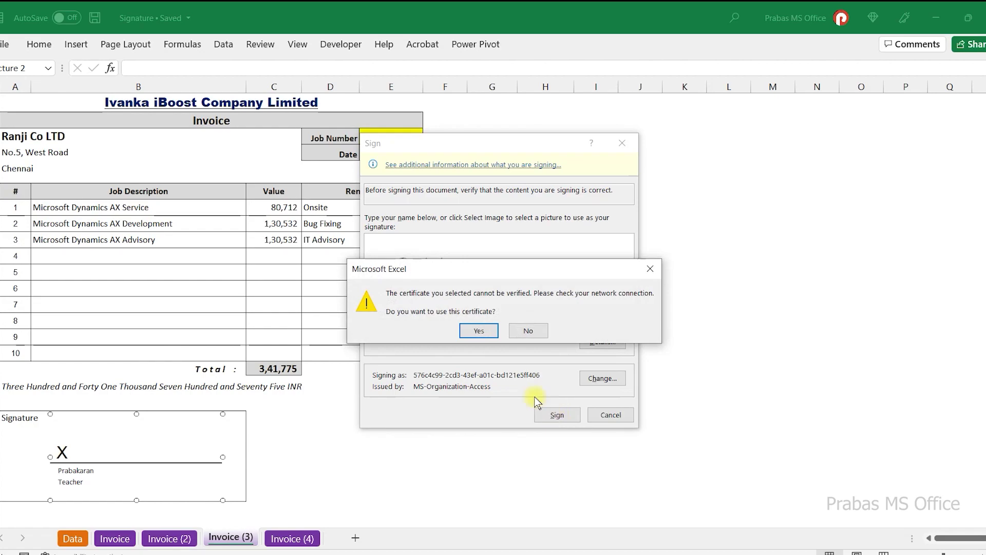
left_click(480, 331)
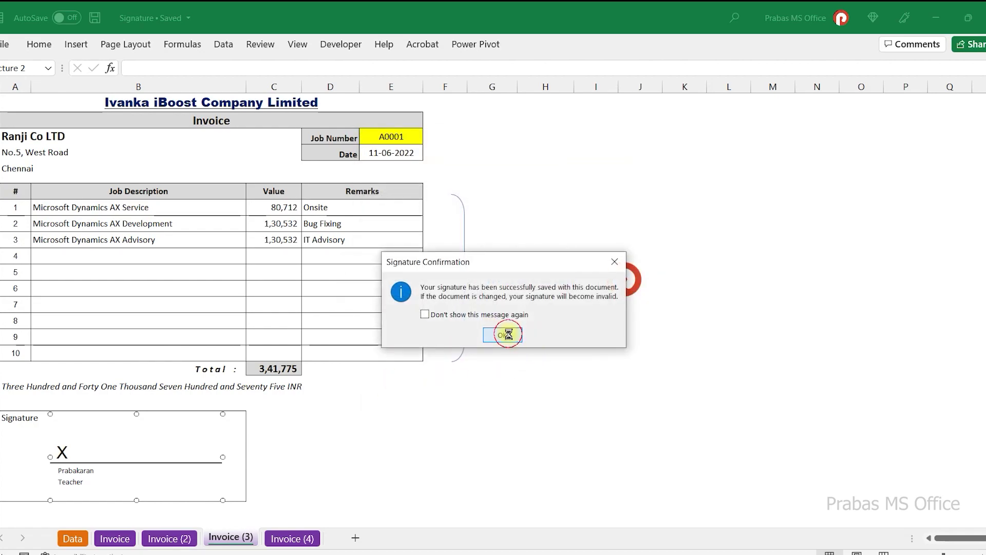
left_click(502, 335)
left_click(249, 474)
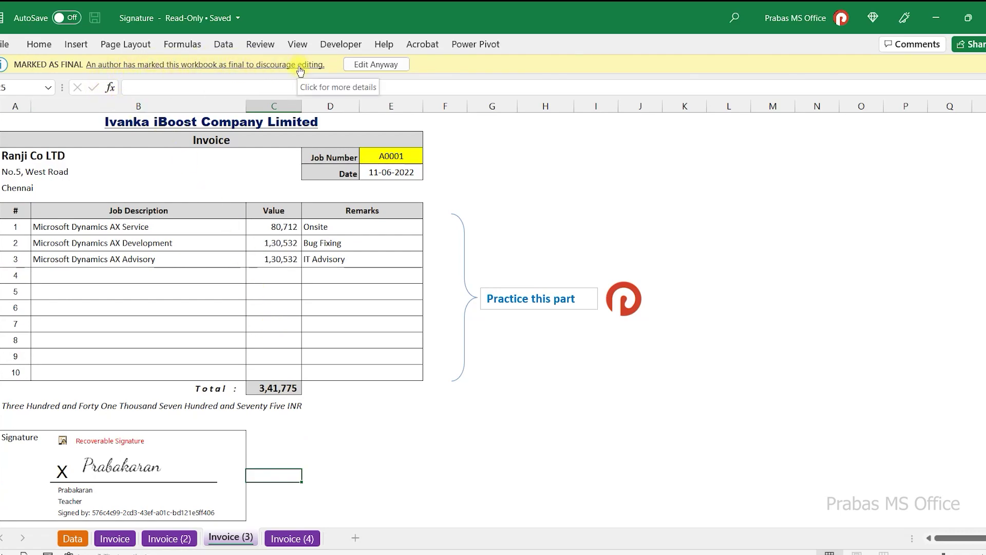
left_click(395, 461)
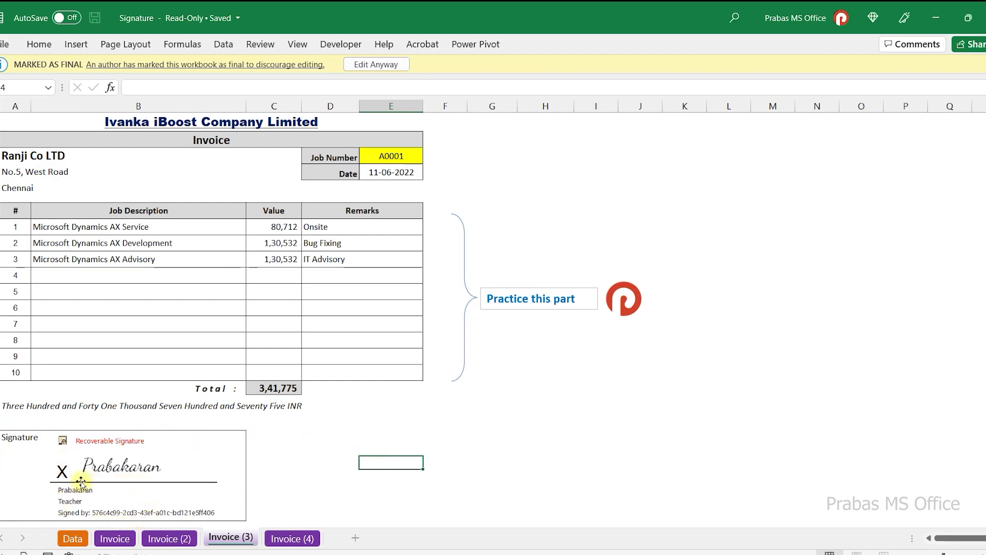
left_click(107, 489)
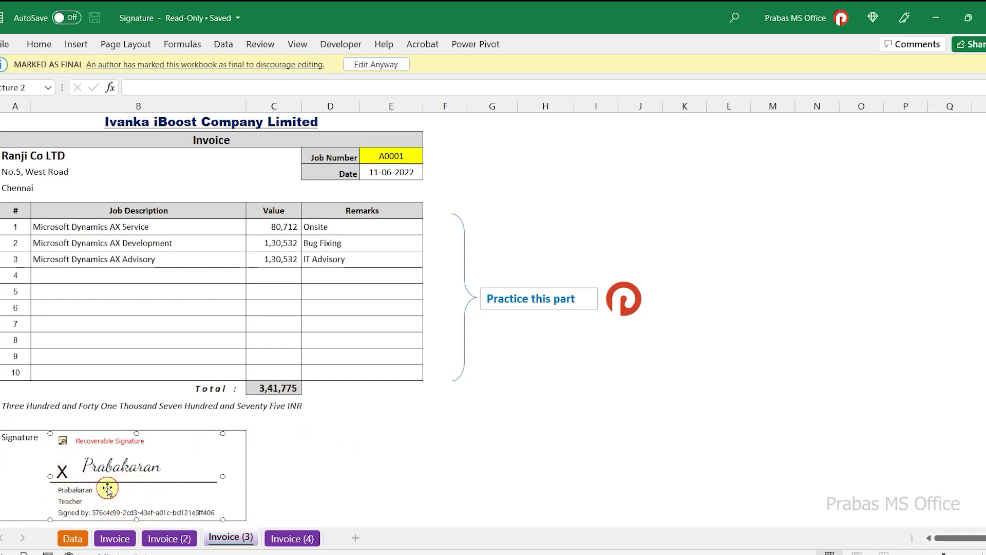